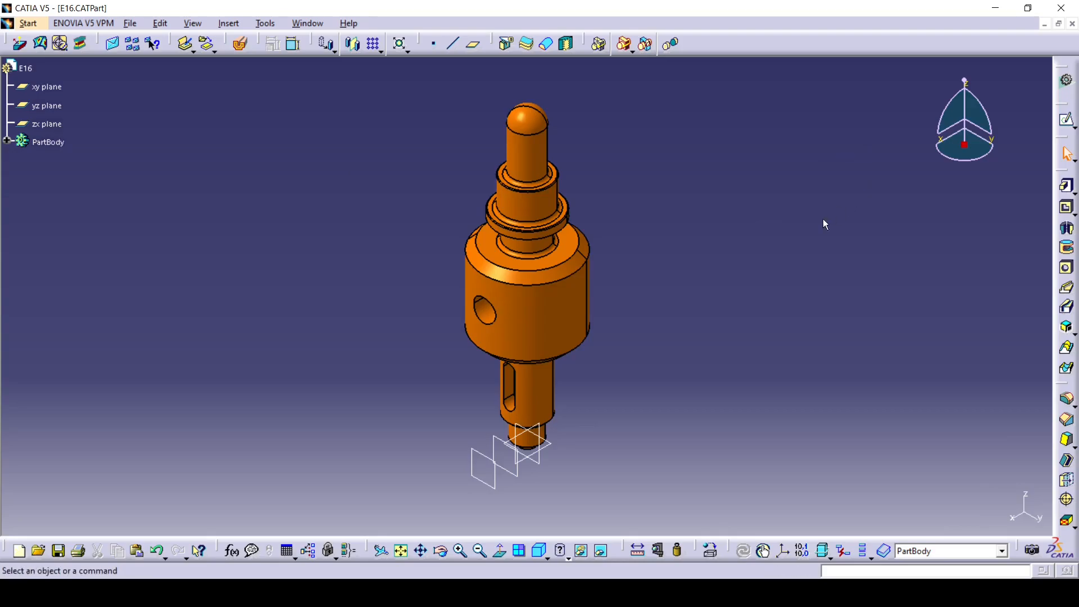
# Apply Aluminium from the default catalog's Metal family to PartBody and expand the body in the specification tree
pyautogui.rightClick(523, 553)
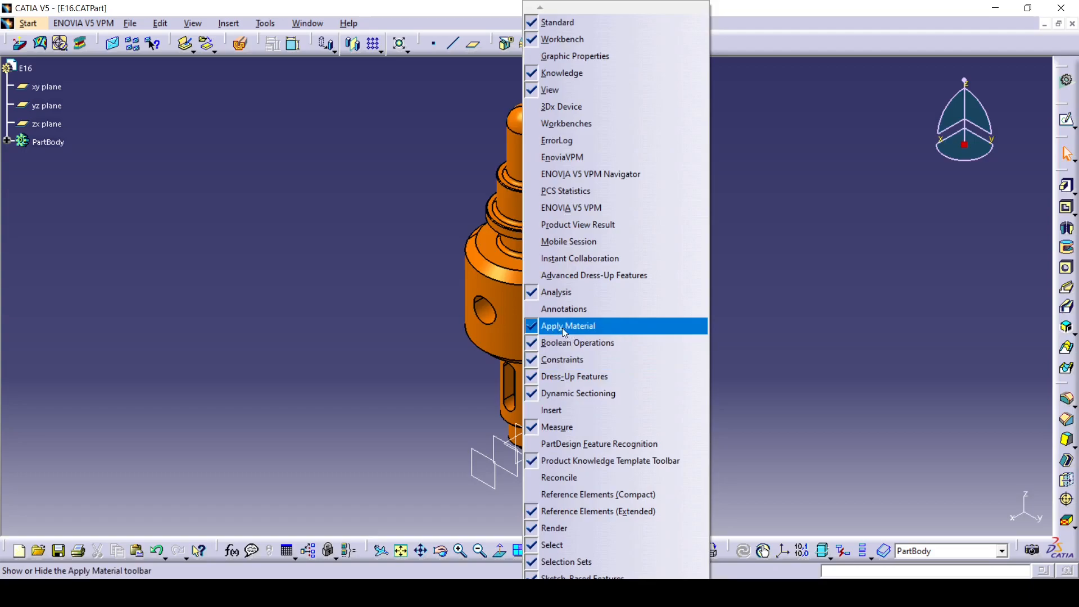
pyautogui.click(605, 333)
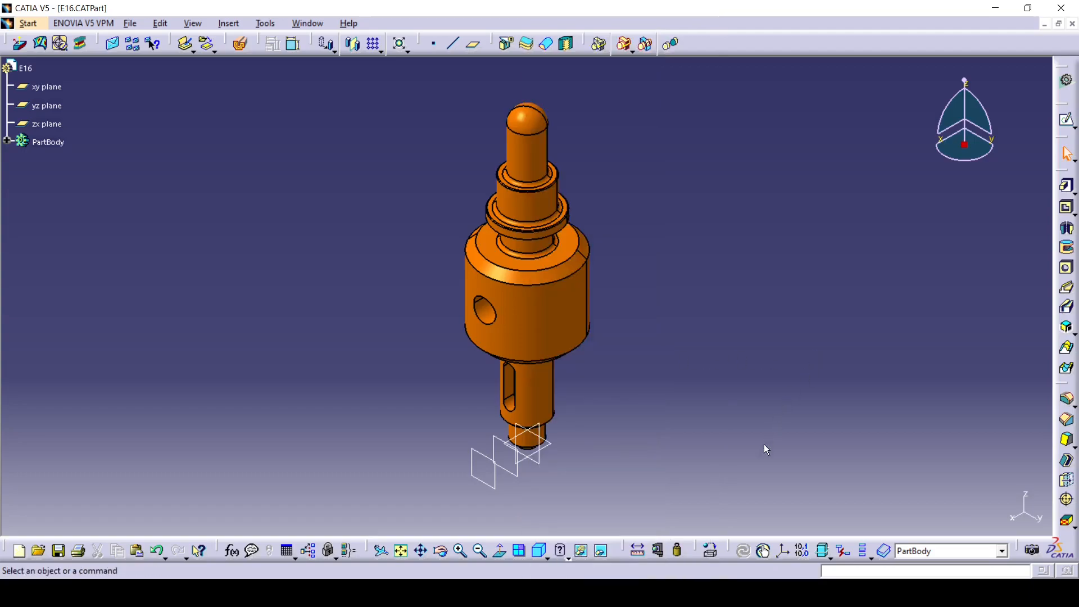
pyautogui.click(710, 551)
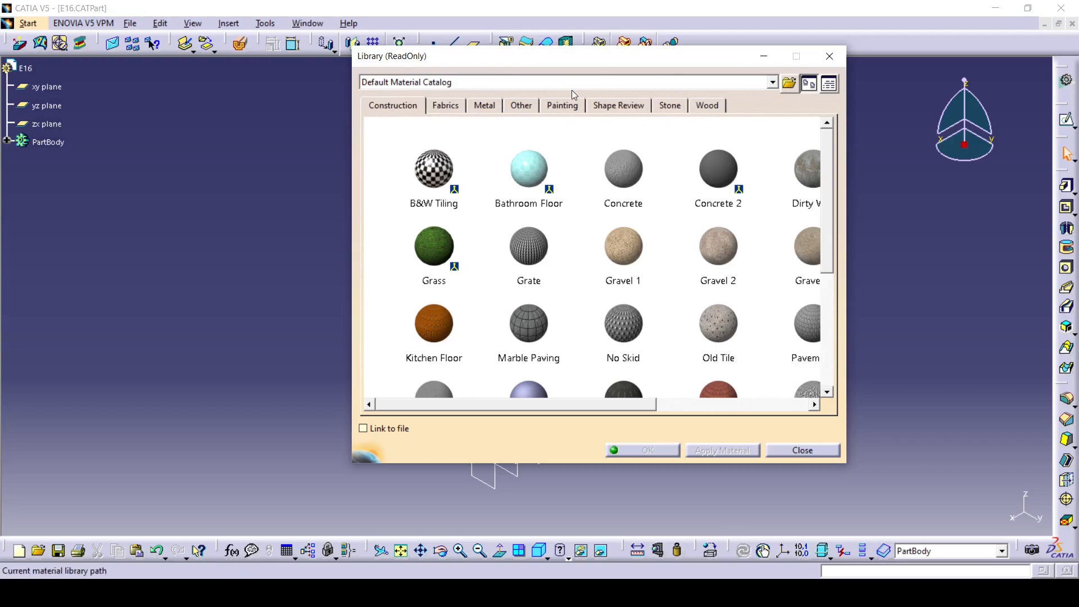
pyautogui.click(489, 106)
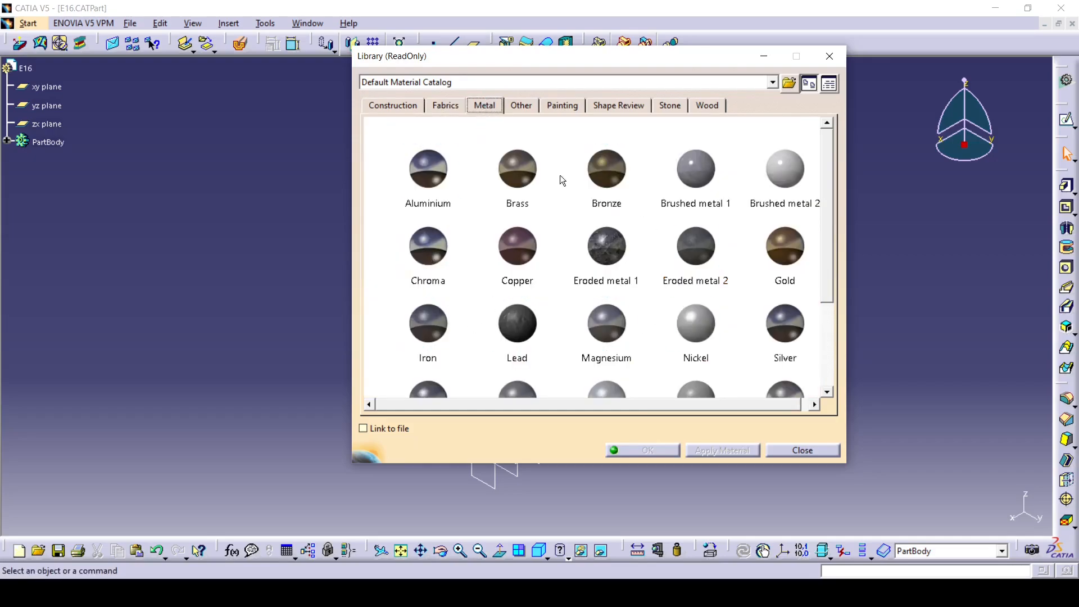
pyautogui.click(438, 168)
pyautogui.click(59, 144)
pyautogui.click(59, 144)
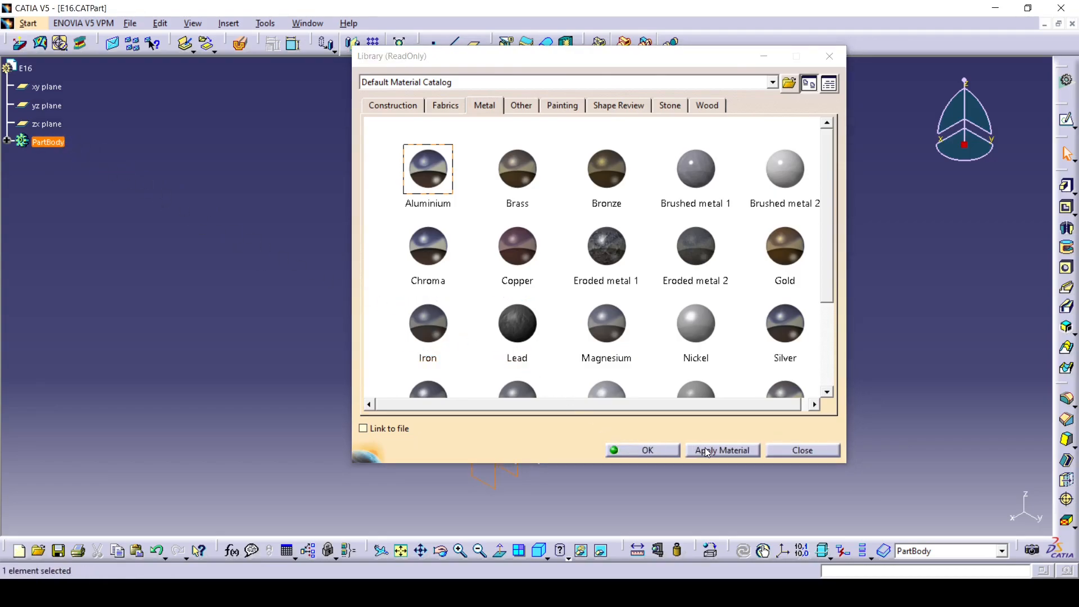
pyautogui.click(648, 450)
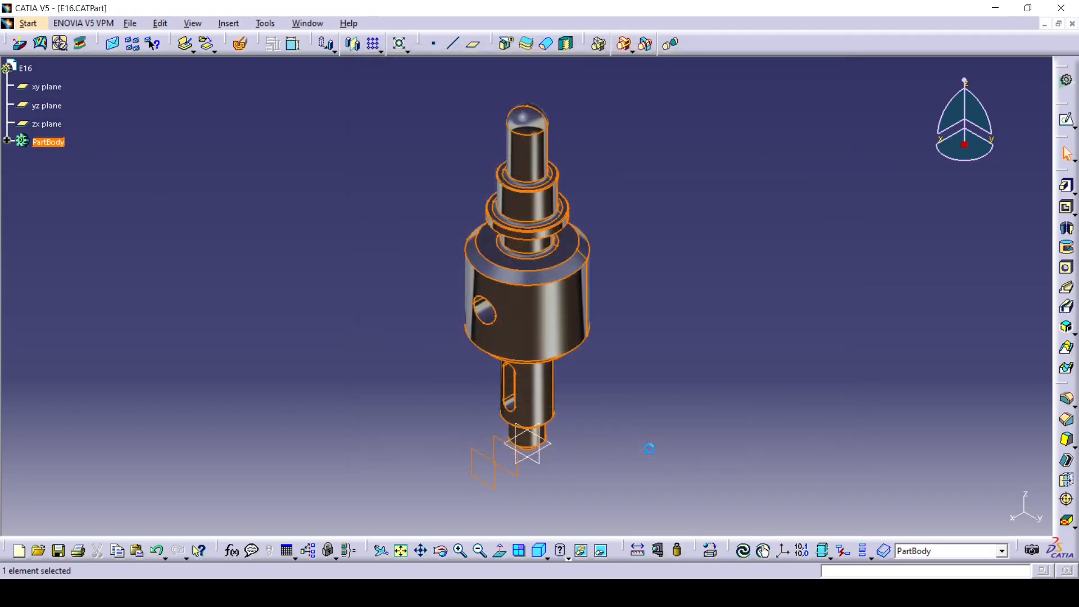
pyautogui.click(616, 424)
pyautogui.moveTo(404, 89); pyautogui.dragTo(687, 508)
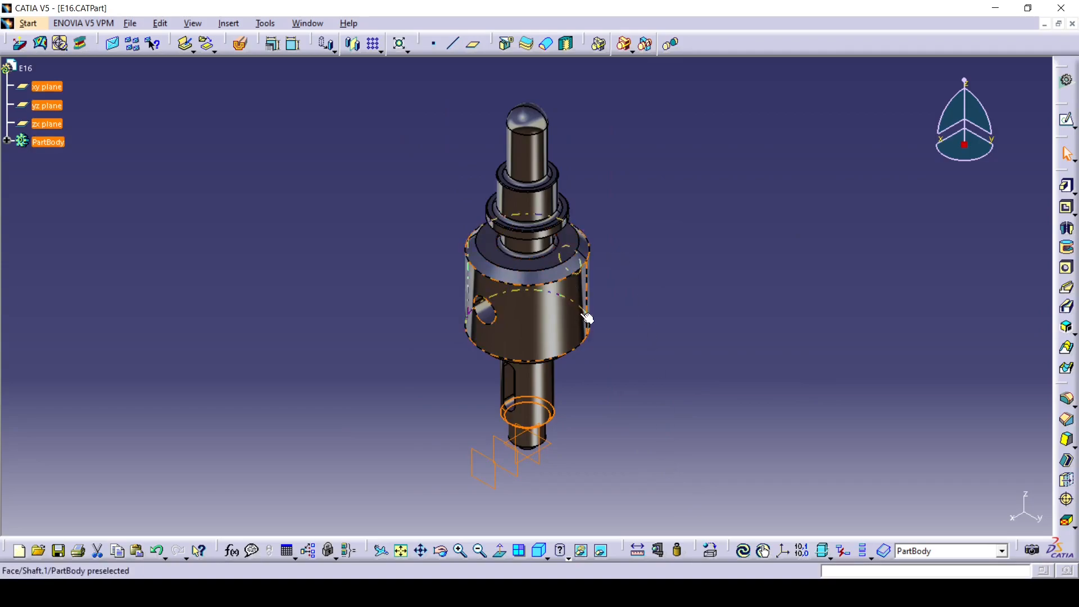
pyautogui.click(638, 349)
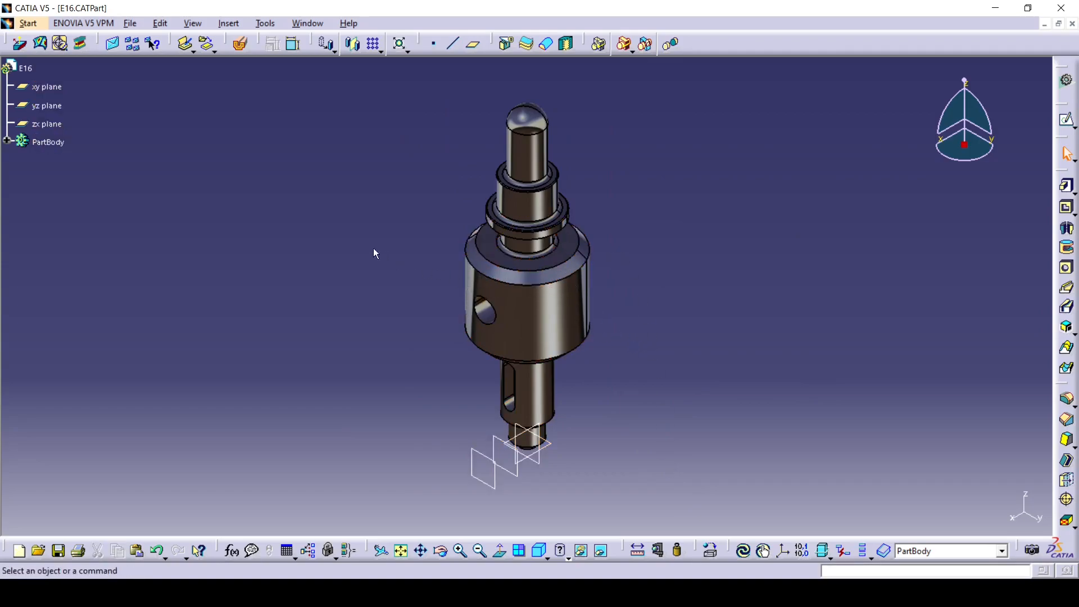
pyautogui.click(8, 141)
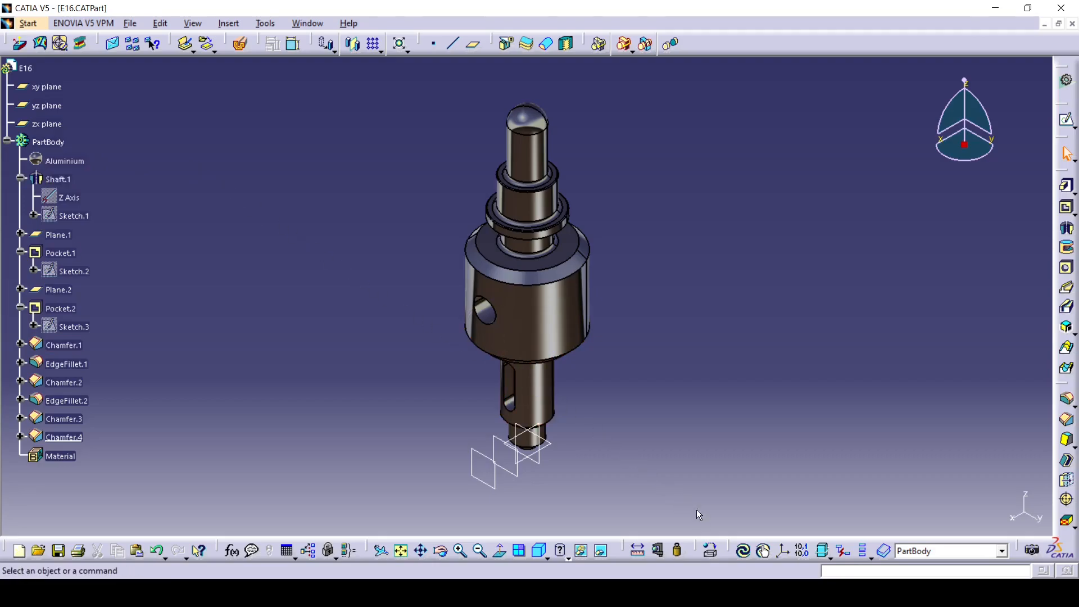
# Replace PartBody's material with Steel from the Metal family of the default material catalog
pyautogui.click(711, 550)
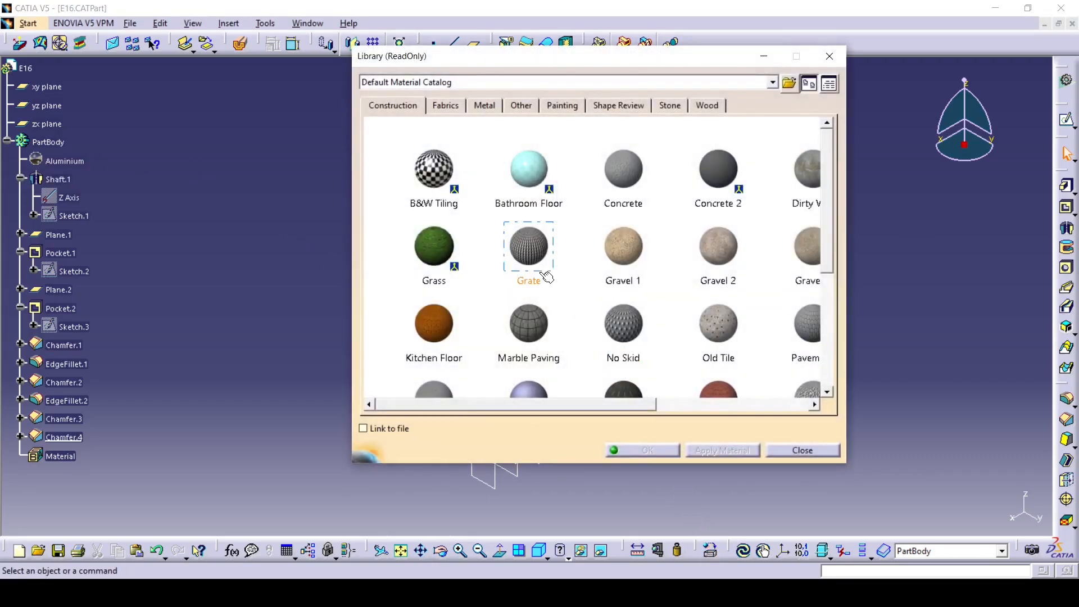
pyautogui.click(487, 108)
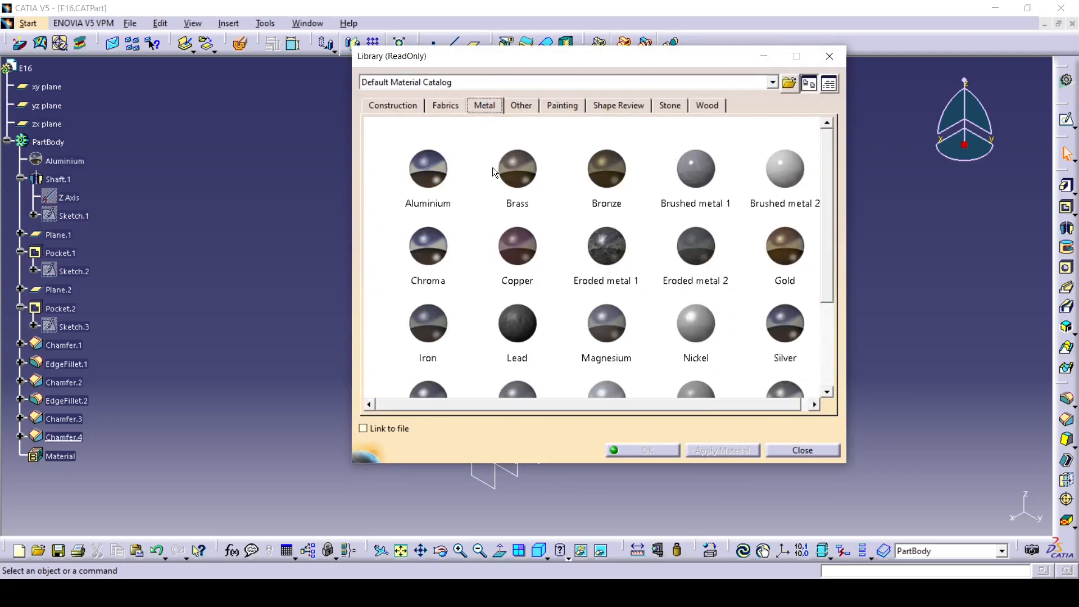
pyautogui.click(437, 331)
pyautogui.scroll(-1, 437, 331)
pyautogui.click(440, 369)
pyautogui.scroll(-2, 458, 323)
pyautogui.click(48, 142)
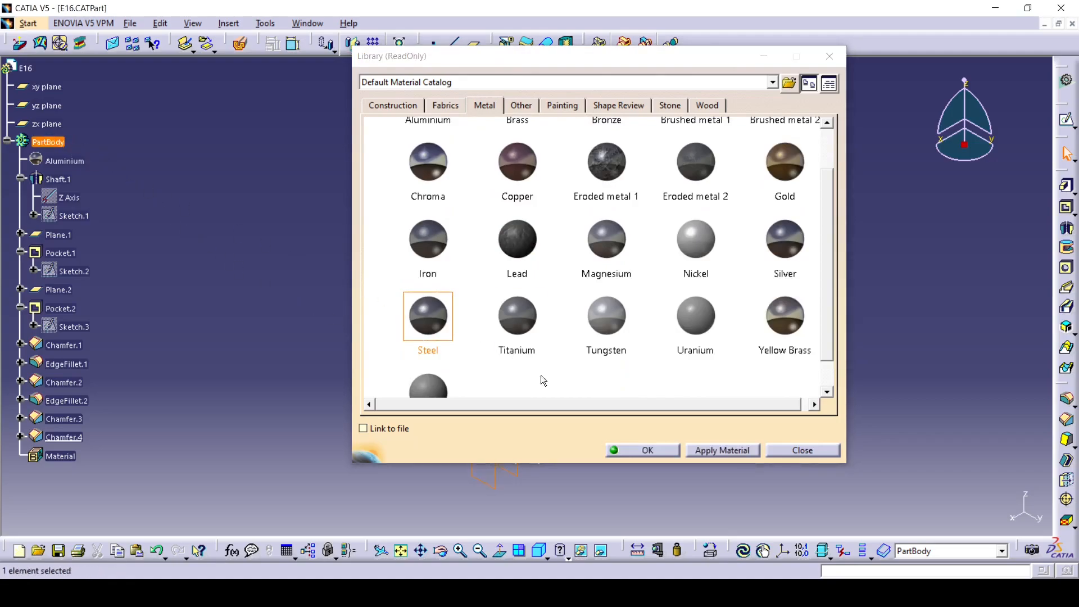
pyautogui.click(651, 448)
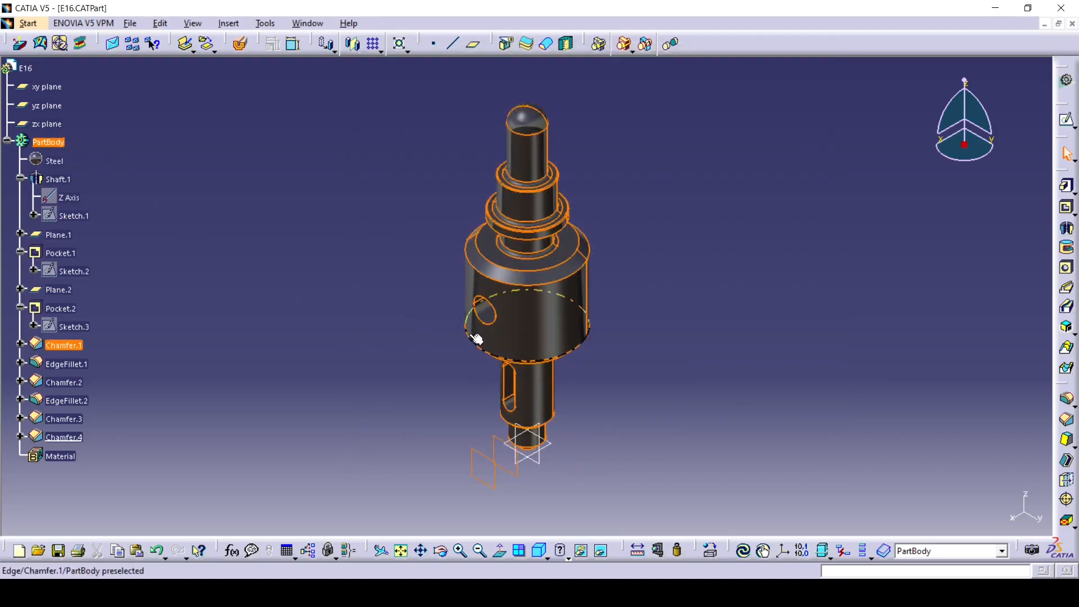
pyautogui.click(164, 175)
# Review the Steel material's drawing and rendering properties, and delete the material from PartBody
pyautogui.doubleClick(54, 161)
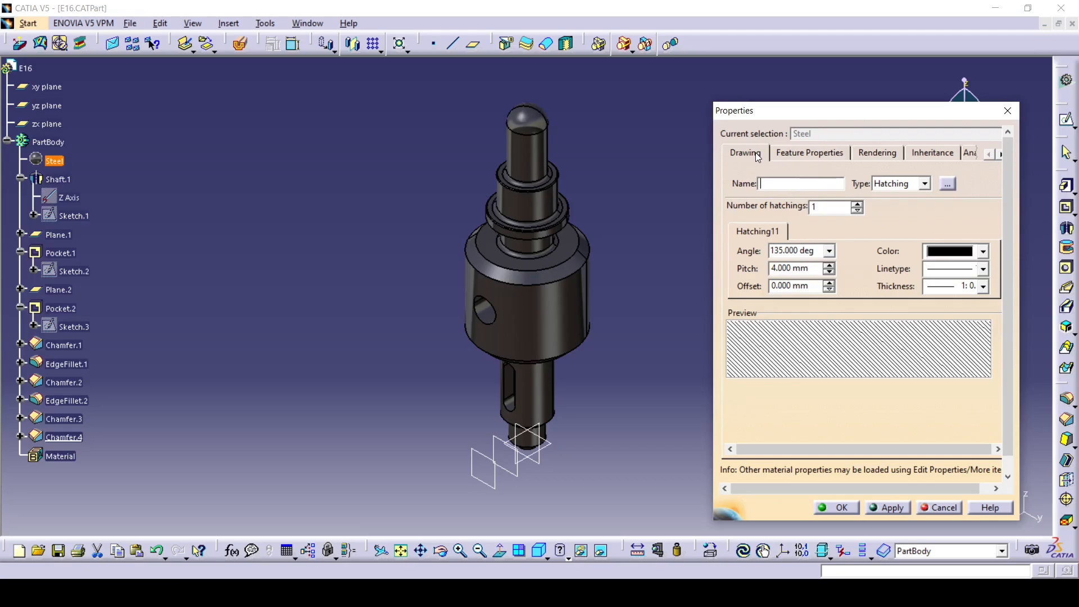
pyautogui.click(877, 153)
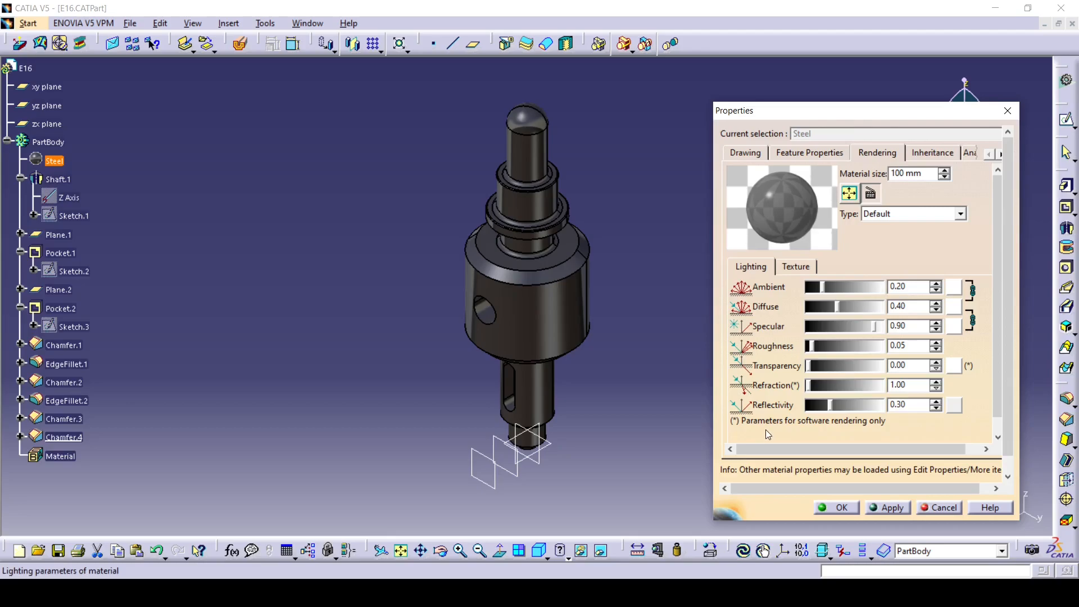
pyautogui.click(970, 153)
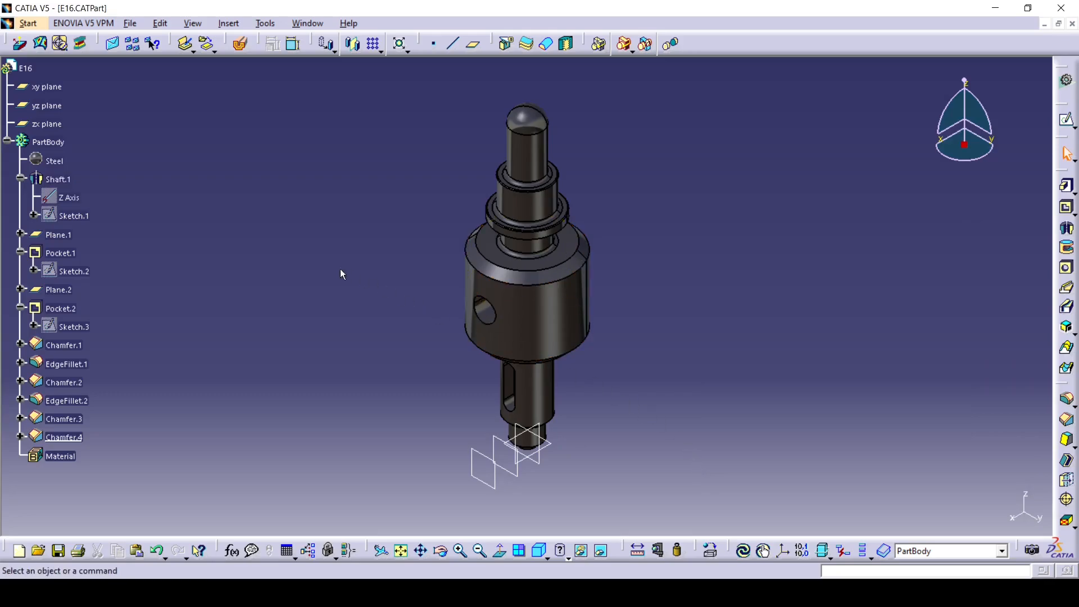
pyautogui.rightClick(57, 161)
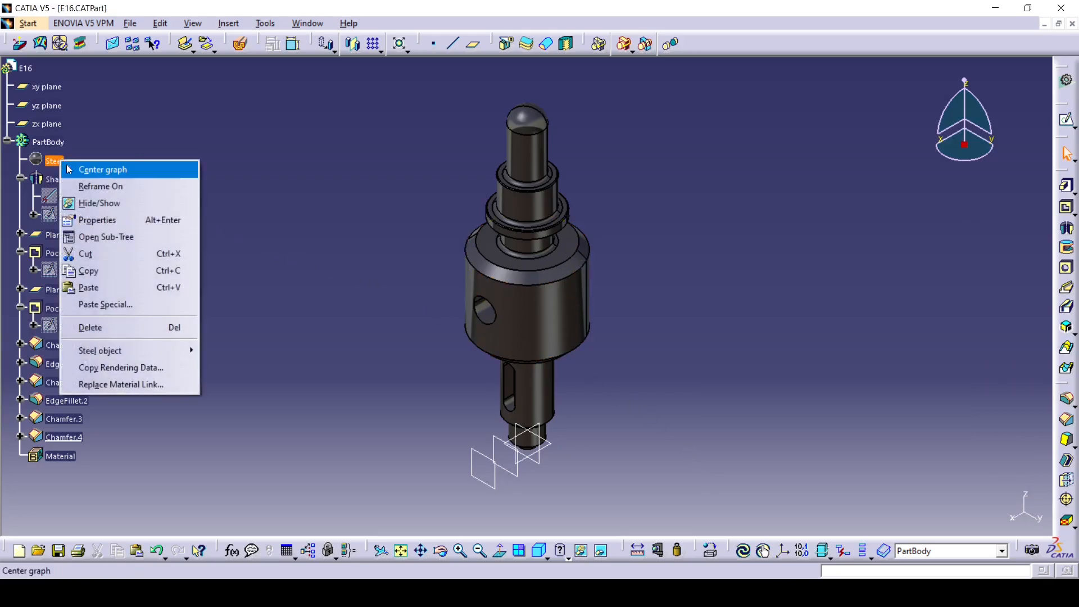
pyautogui.click(108, 326)
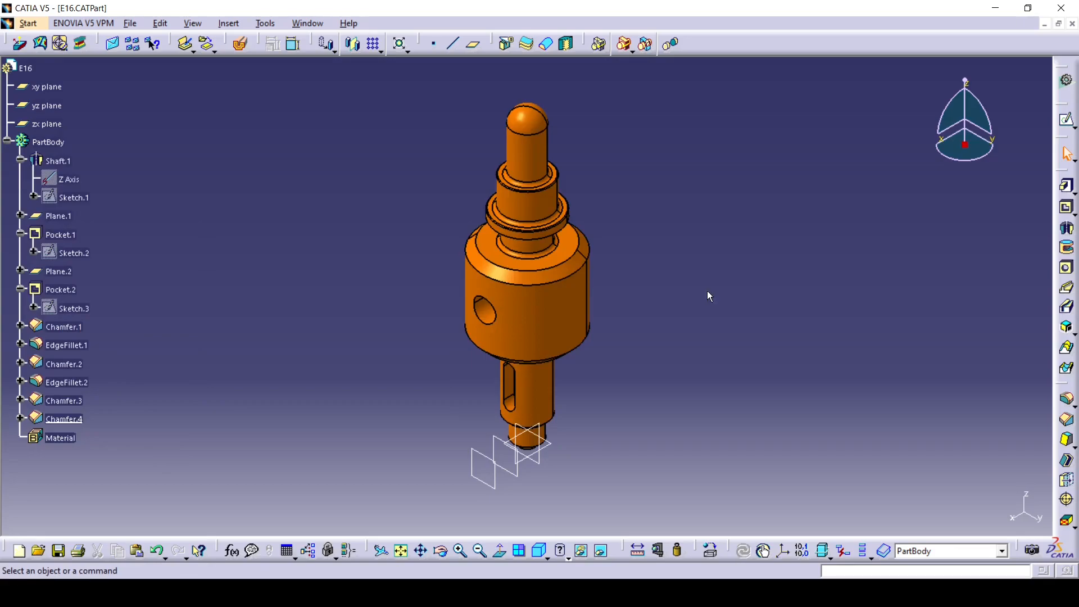
# Create a new material library in the Material Library workbench
pyautogui.click(28, 23)
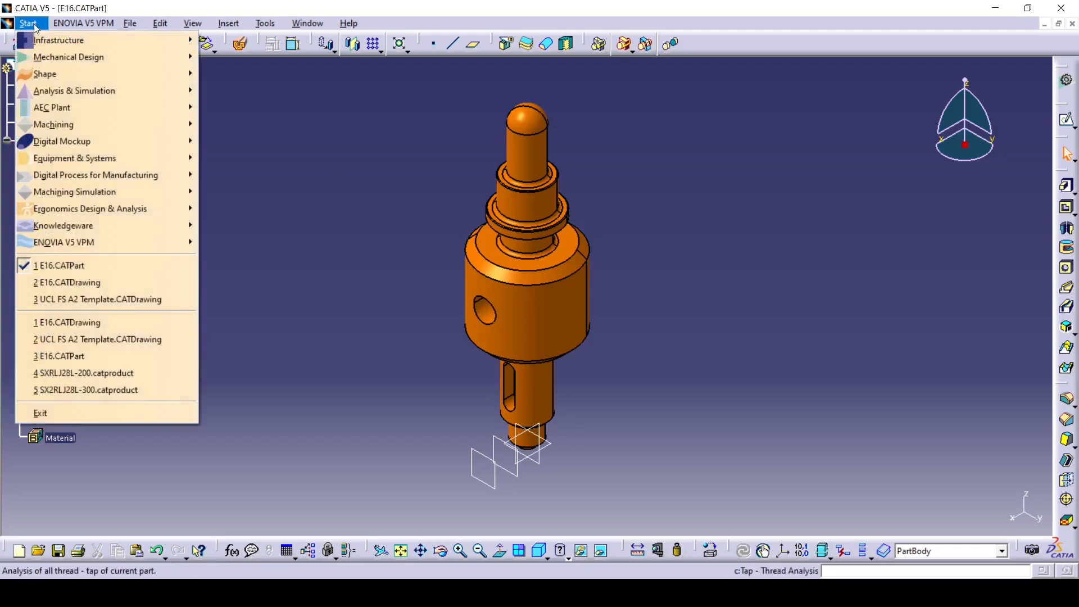
pyautogui.moveTo(51, 42)
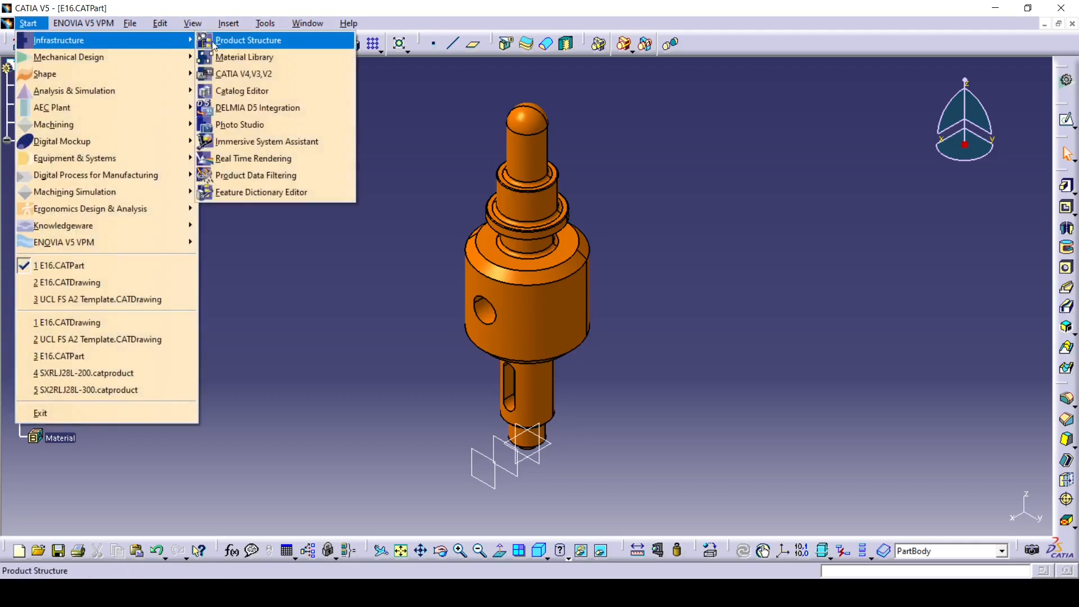
pyautogui.click(254, 62)
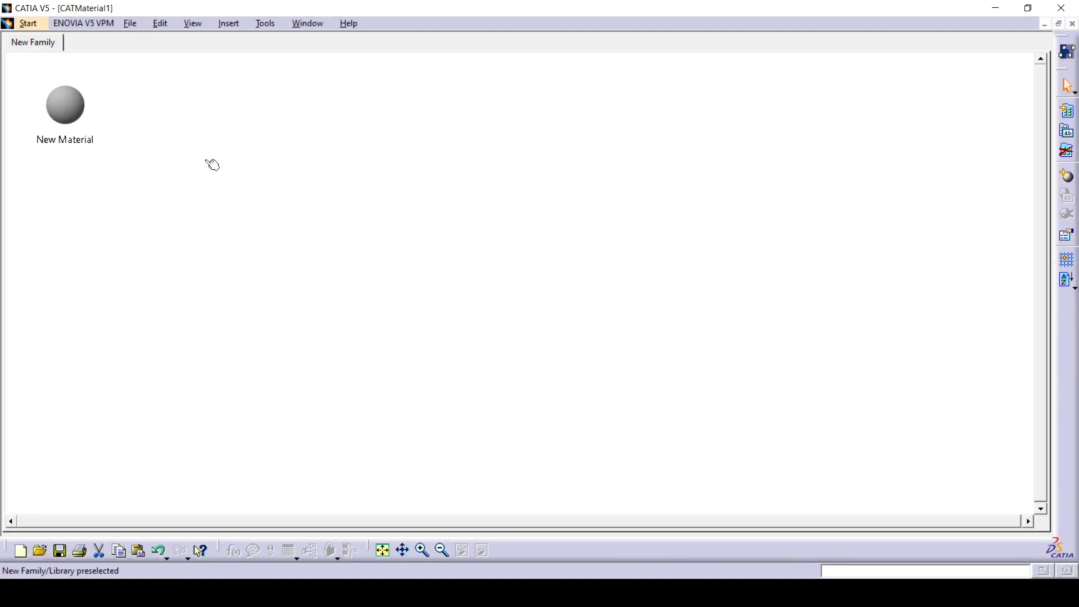
# Rename the library's default material to New Material 1 and look over its structural analysis properties
pyautogui.doubleClick(59, 113)
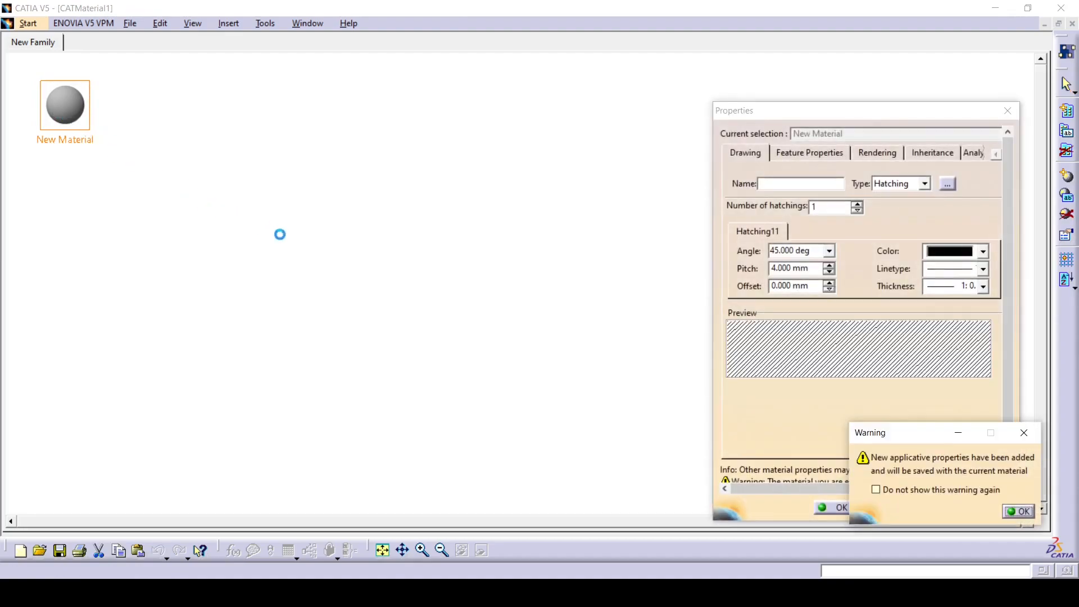
pyautogui.click(1020, 512)
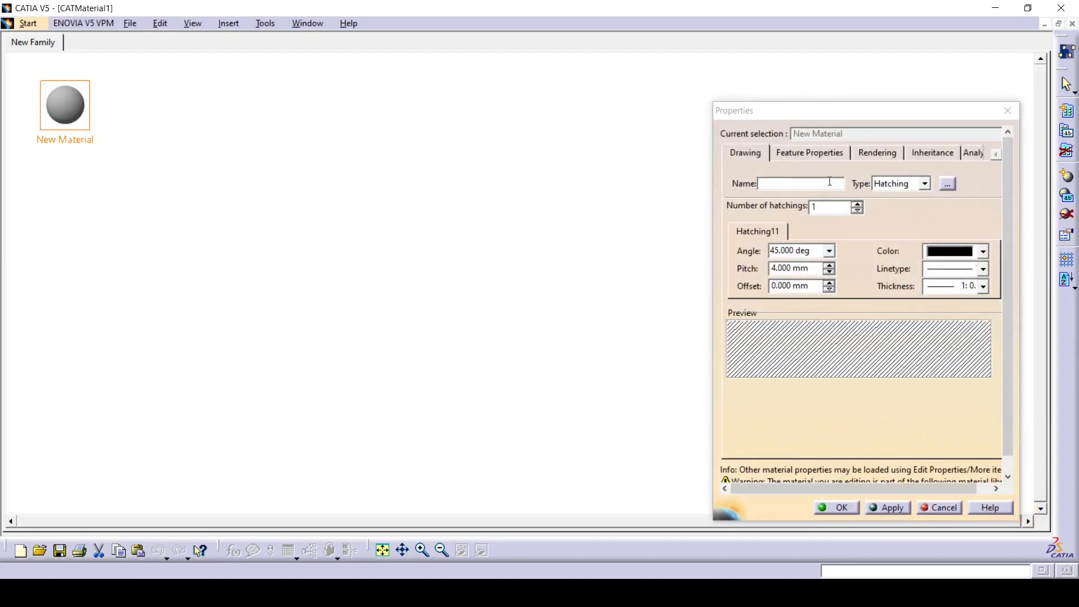
pyautogui.click(831, 154)
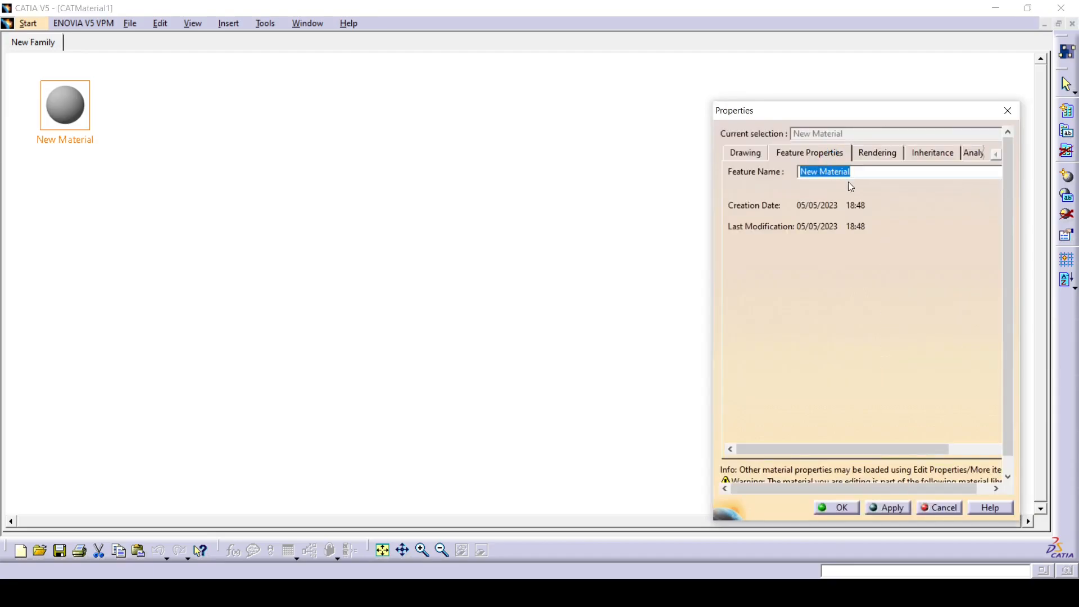
pyautogui.click(861, 170)
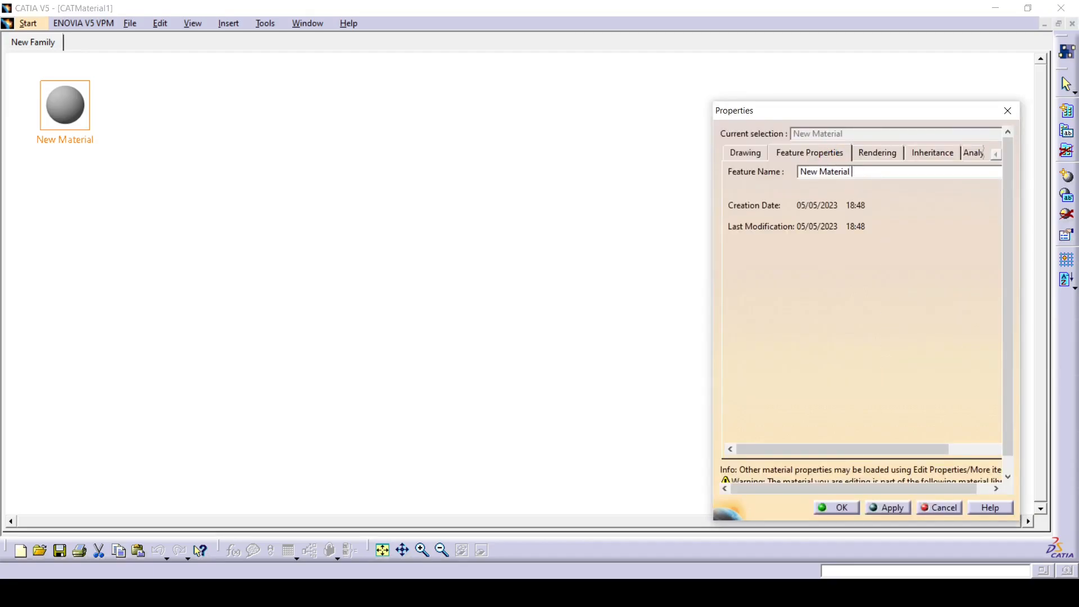
pyautogui.click(975, 154)
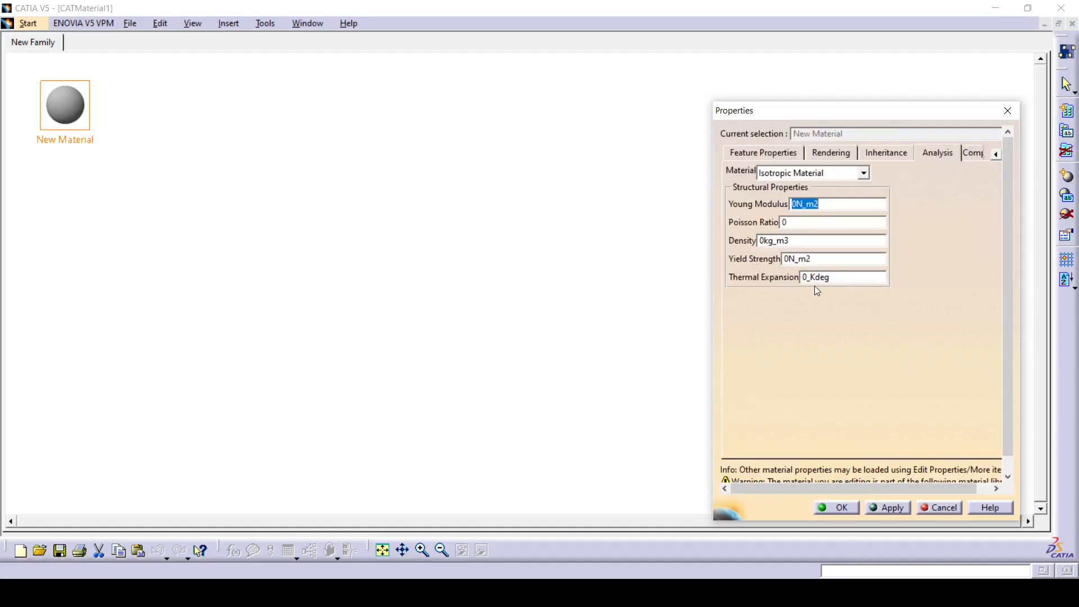
pyautogui.click(843, 508)
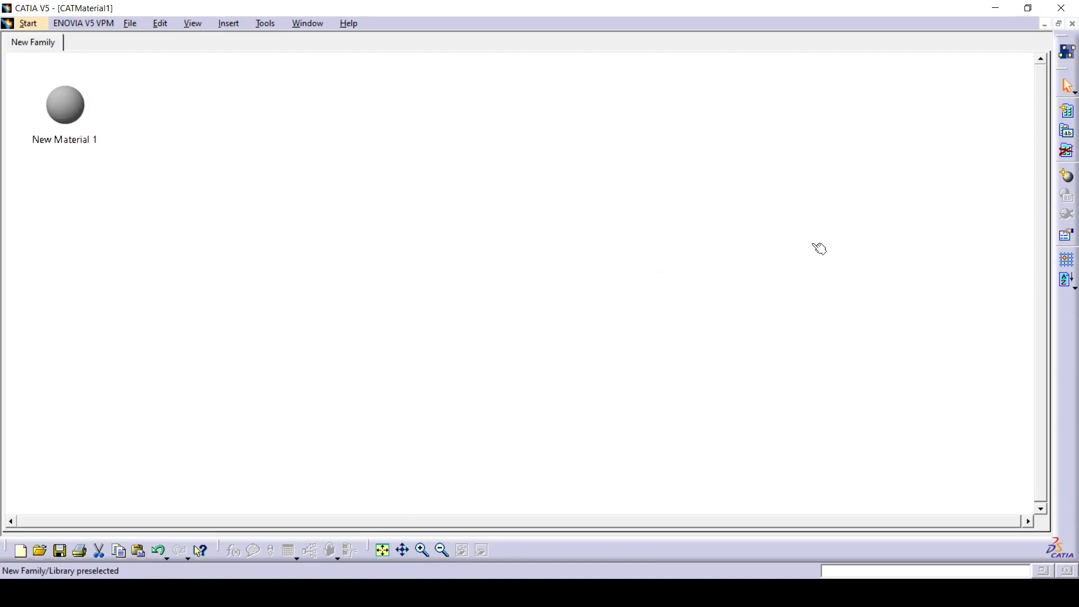
# Add a second material to New Family and name it New Material 2
pyautogui.click(1068, 176)
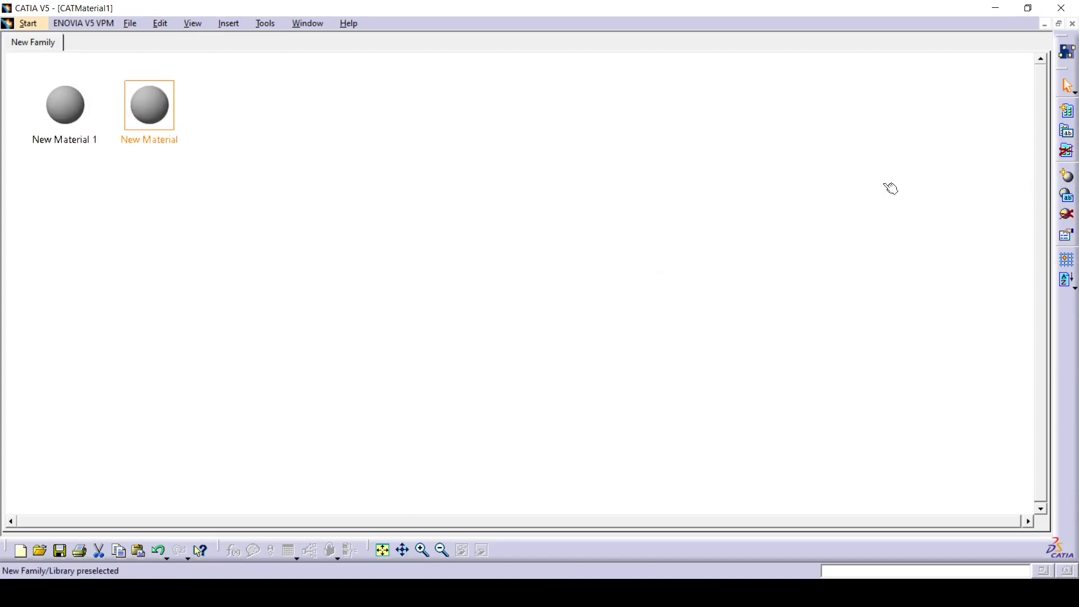
pyautogui.doubleClick(150, 104)
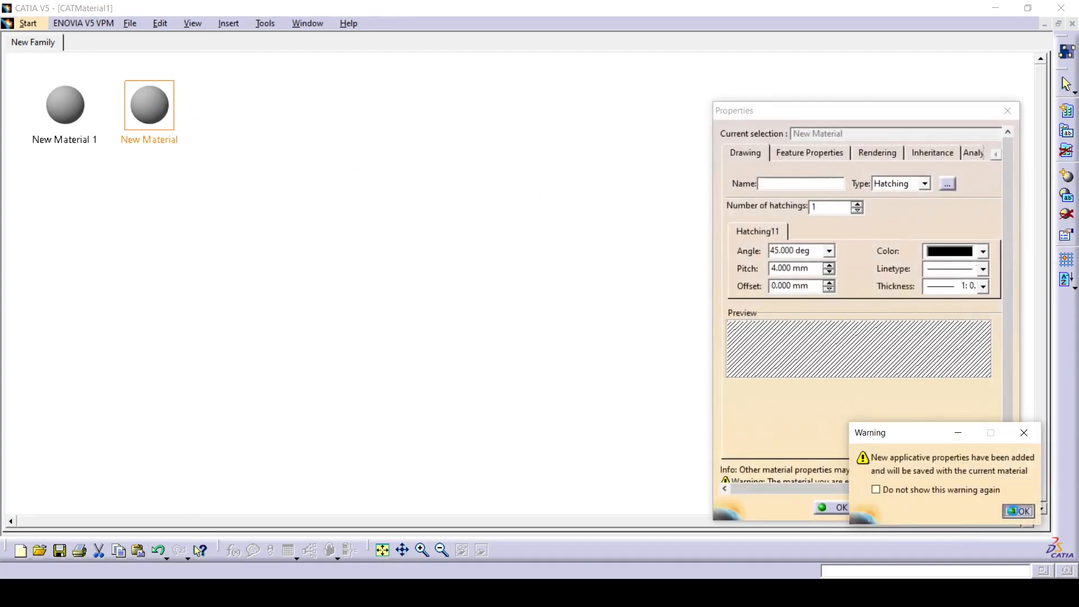
pyautogui.click(813, 151)
pyautogui.click(868, 174)
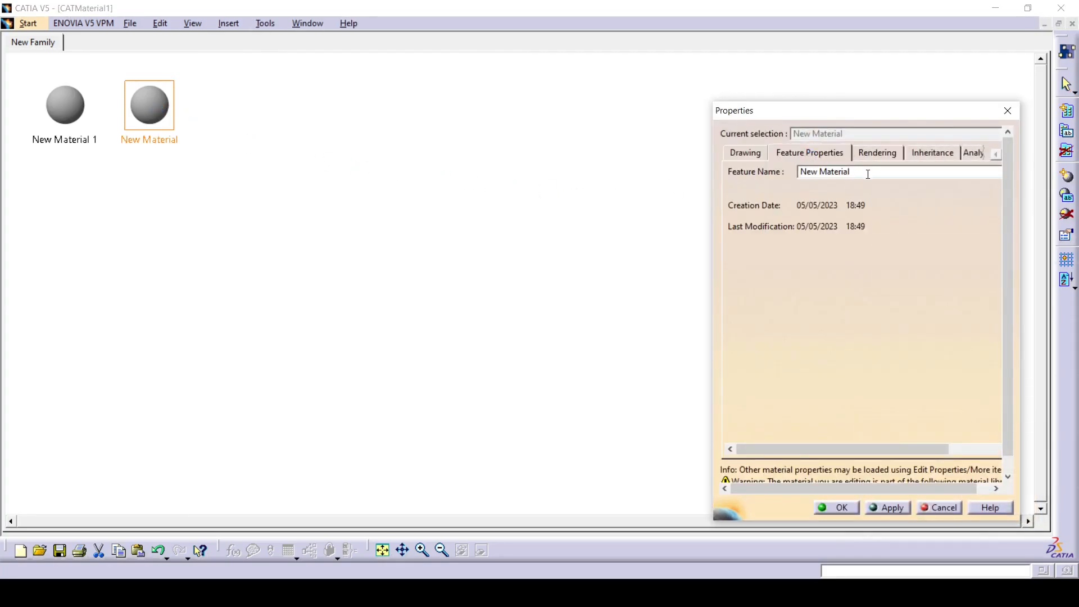
# Enter a density of 100 kg_m3 in the second material's structural analysis properties and accept the changes
pyautogui.click(975, 154)
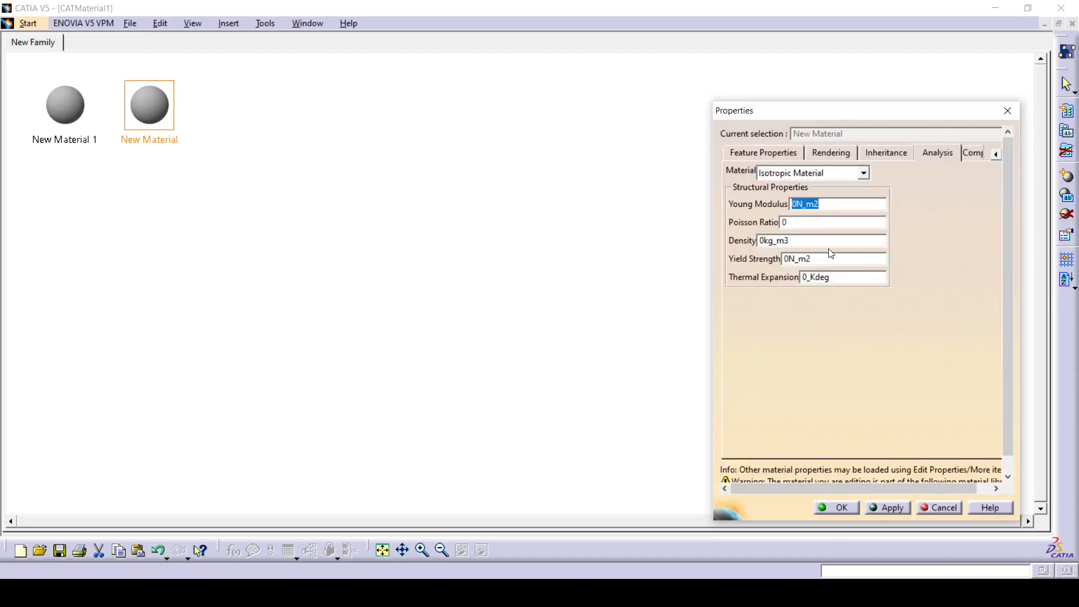
pyautogui.click(762, 241)
pyautogui.write('100')
pyautogui.click(841, 509)
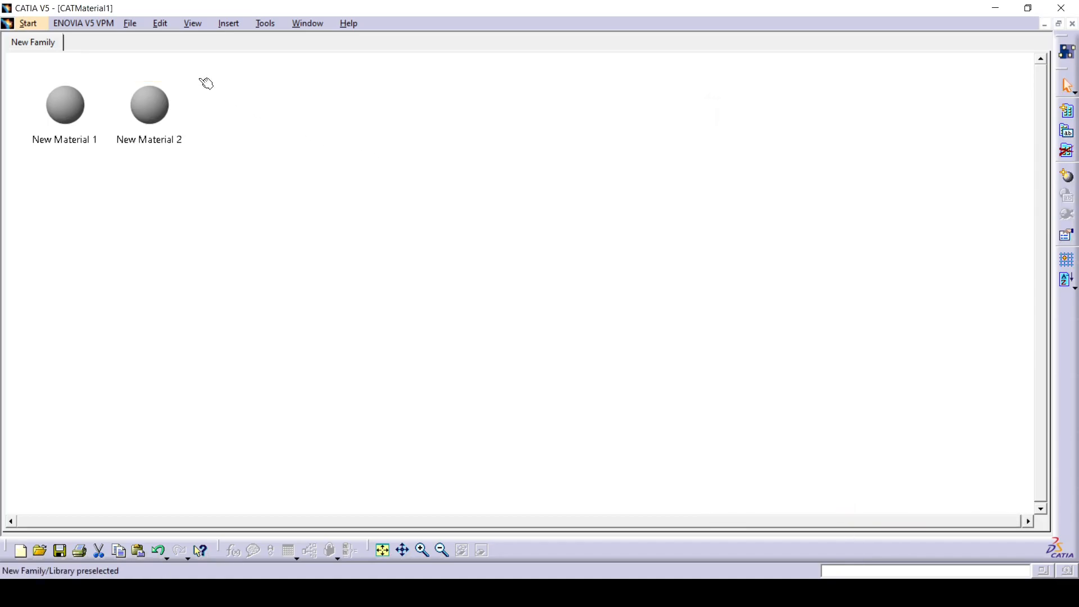
# Save the material library as Custom Materials, type CATMaterial, in the Materials folder
pyautogui.click(130, 23)
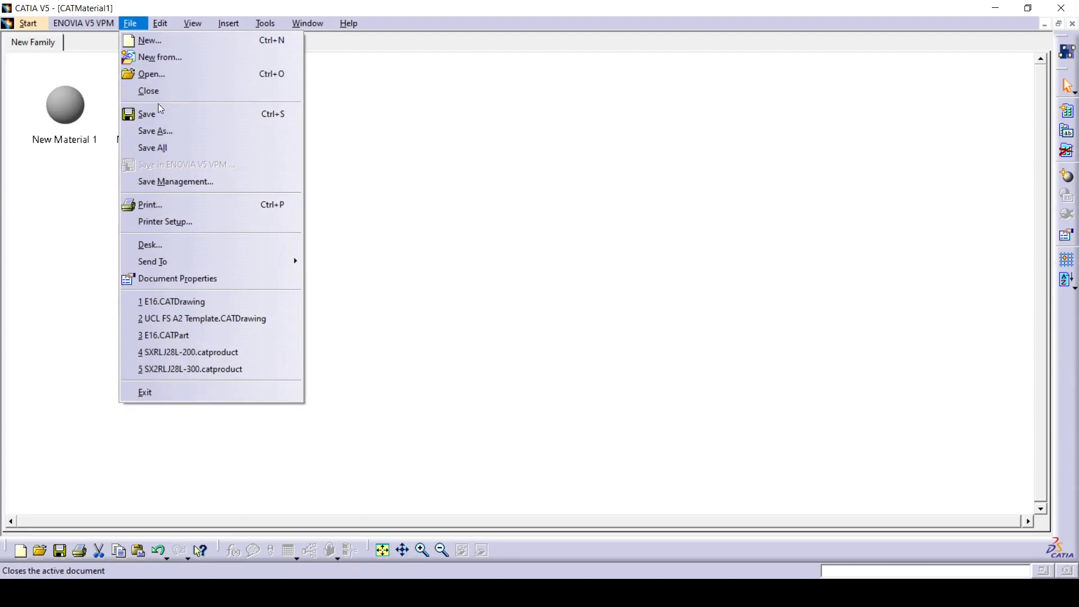
pyautogui.click(162, 112)
pyautogui.doubleClick(461, 457)
pyautogui.write('Custom Materials')
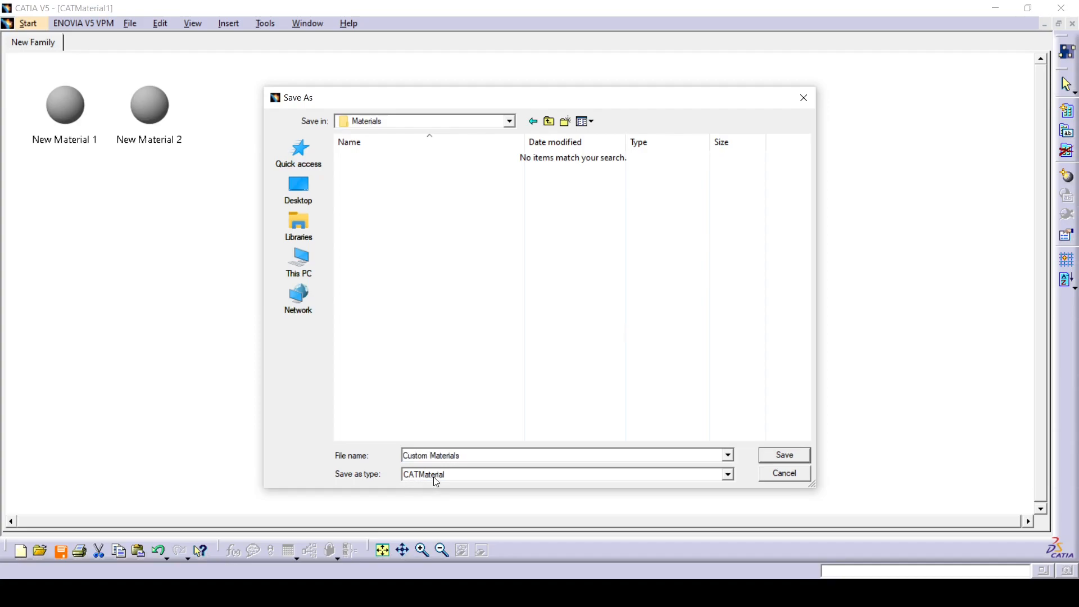
pyautogui.click(785, 456)
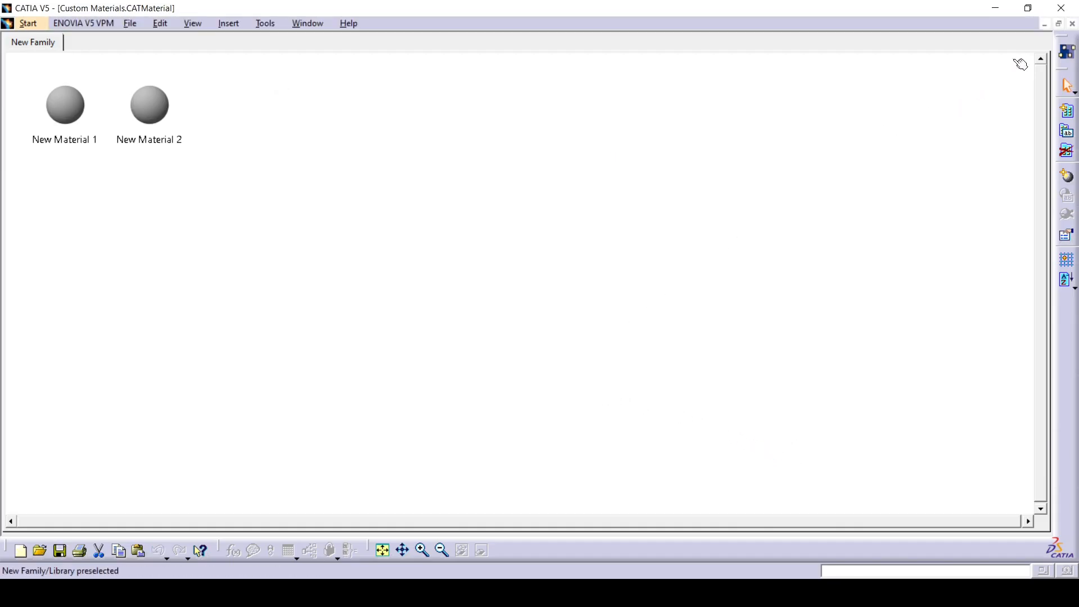
# Close the material library document and load the Custom Materials file from the Materials folder as the part's material source
pyautogui.click(1073, 24)
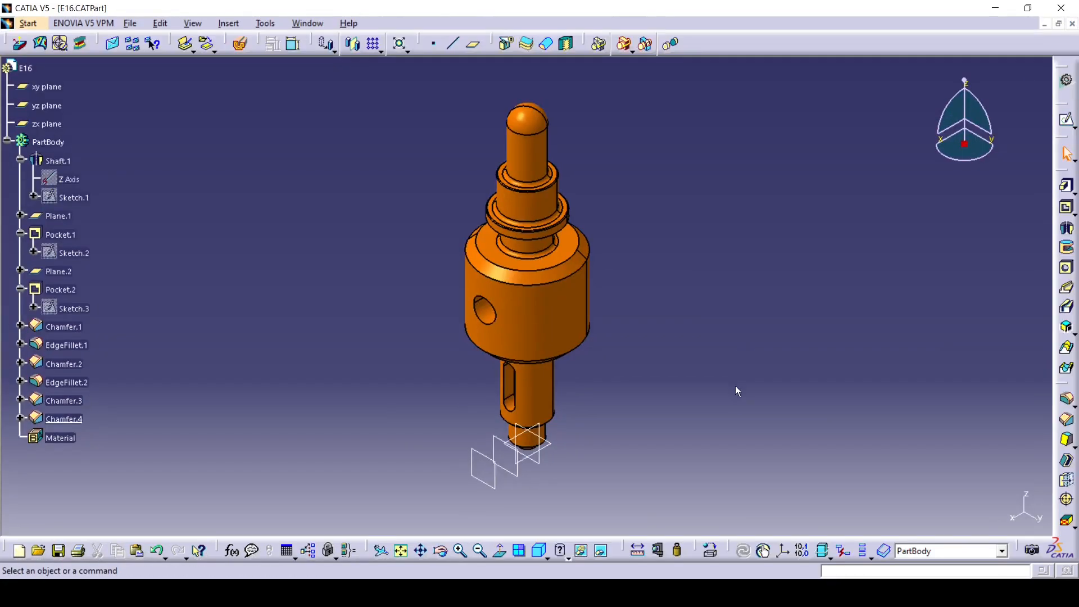
pyautogui.click(711, 551)
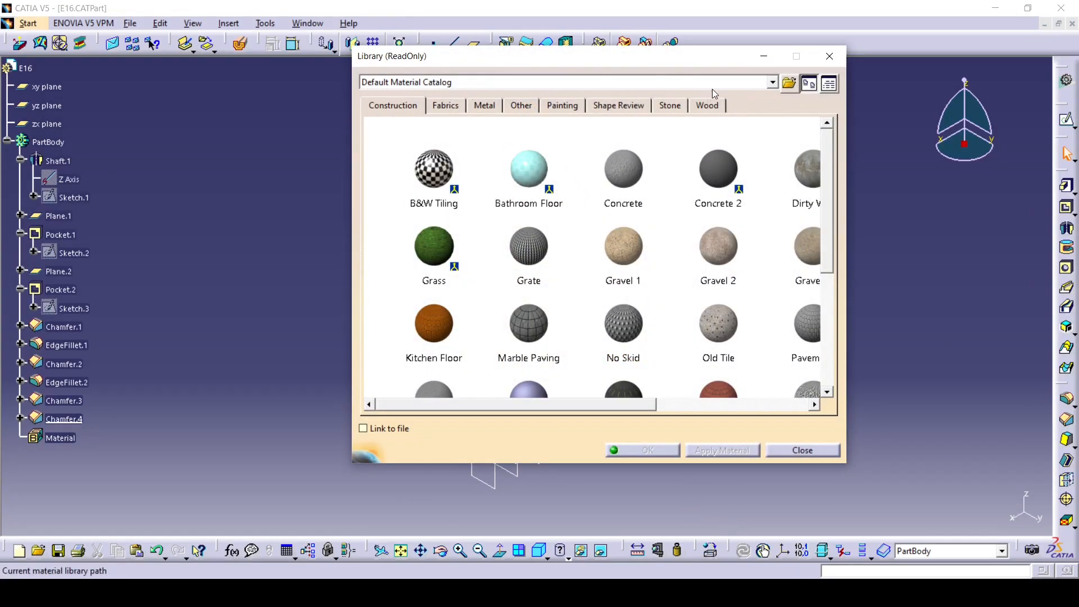
pyautogui.click(788, 84)
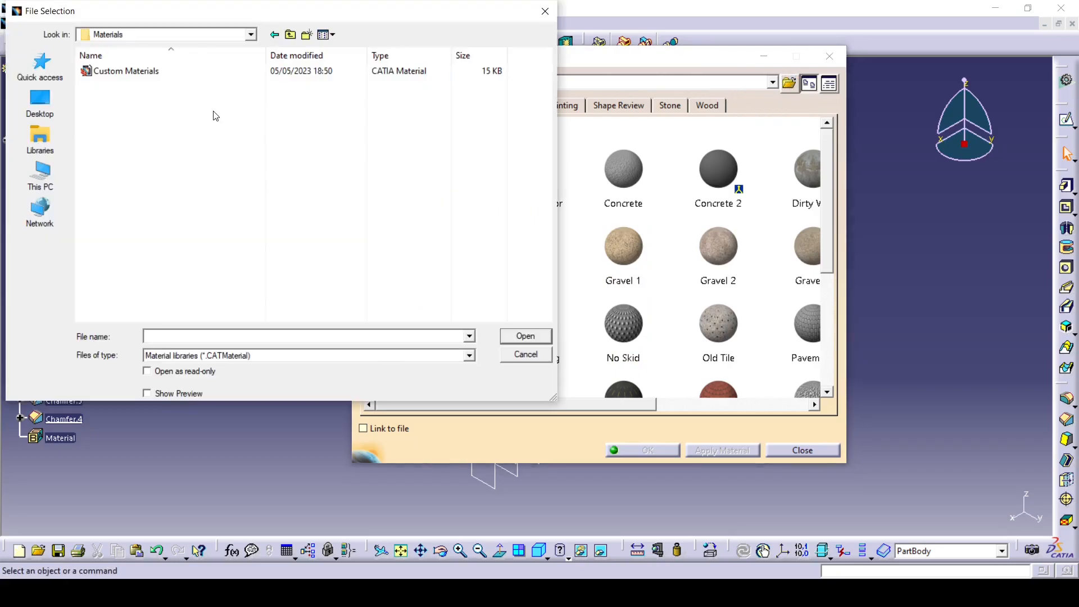
pyautogui.click(136, 74)
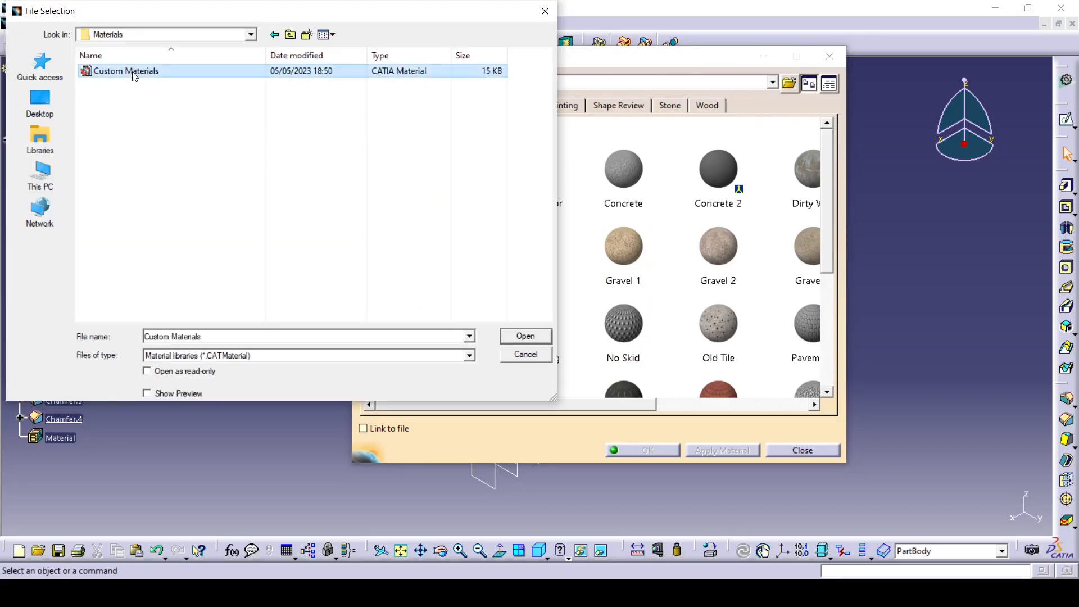
pyautogui.click(526, 335)
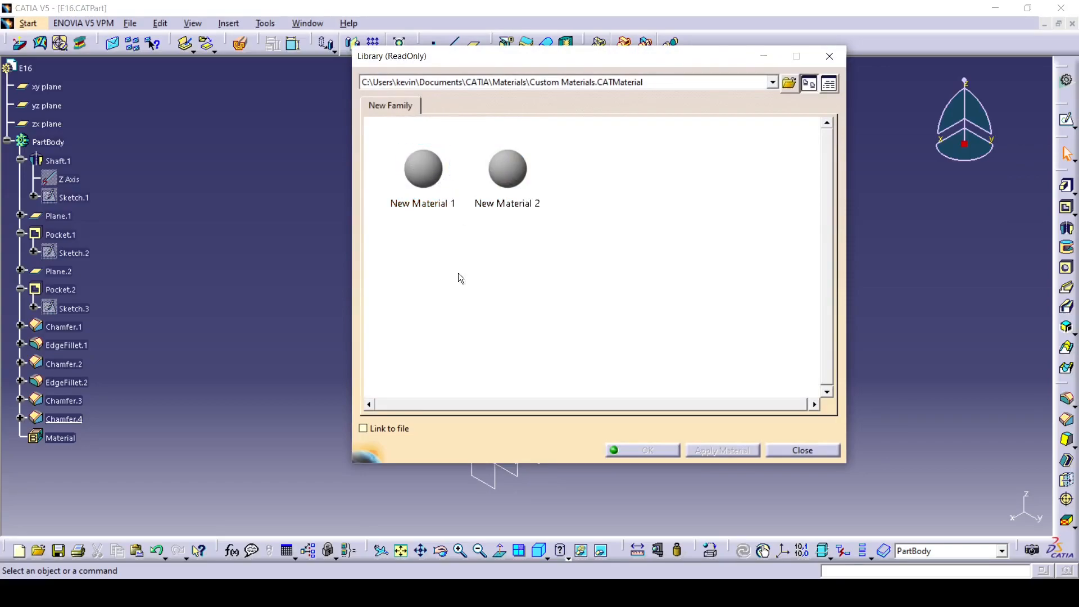
# Apply New Material 1 from the custom library to the PartBody and accept it
pyautogui.click(433, 179)
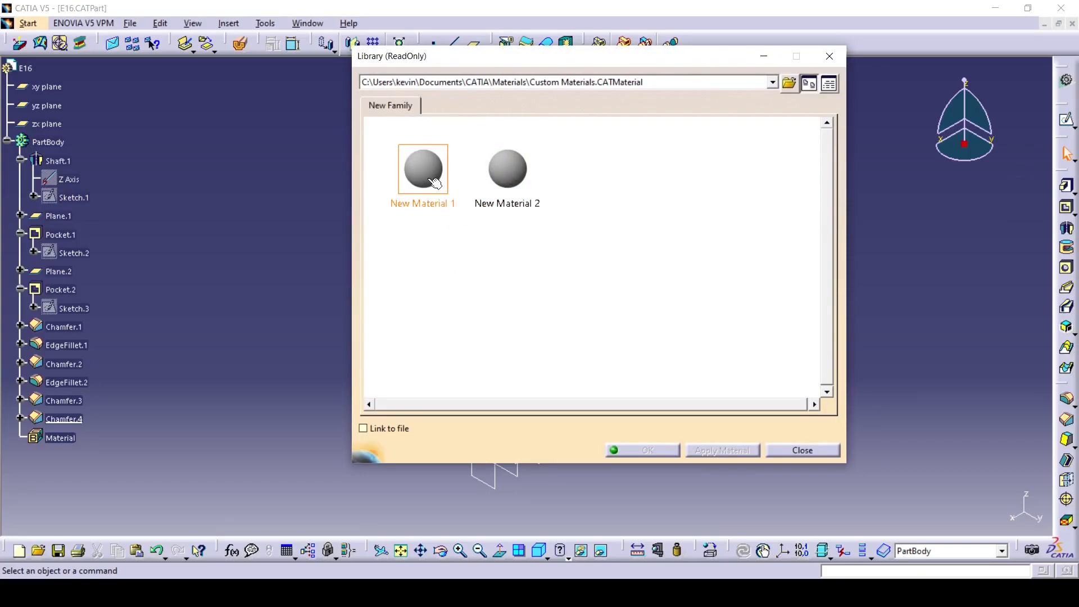
pyautogui.click(48, 142)
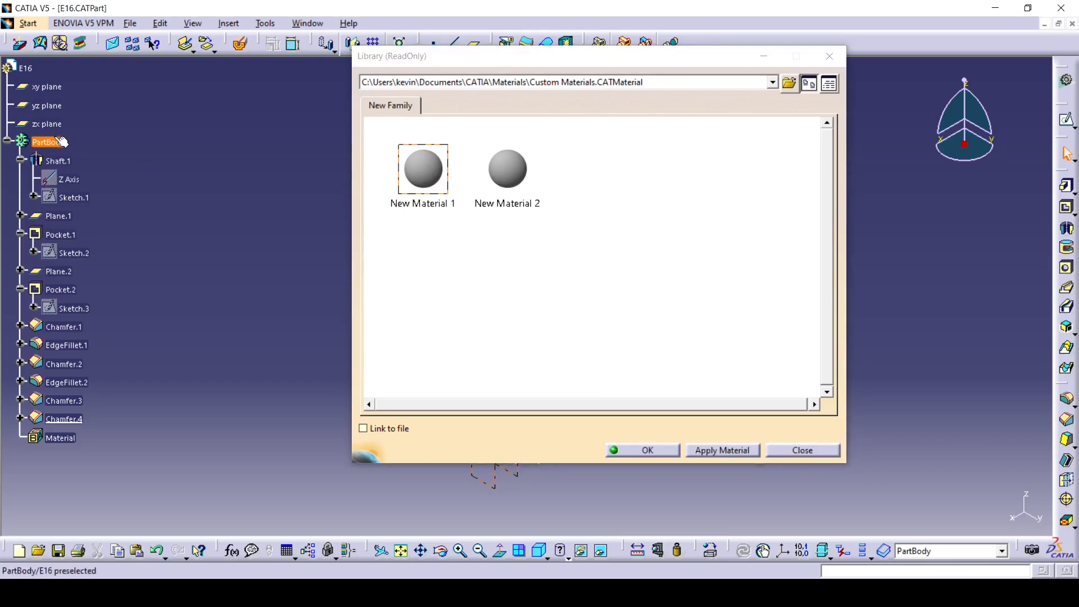
pyautogui.click(665, 449)
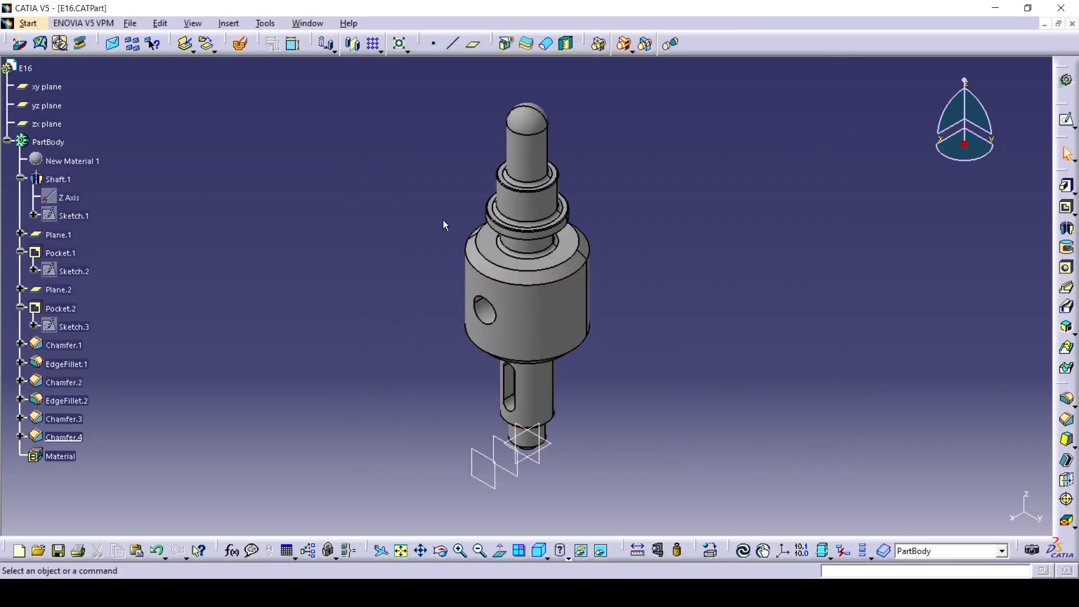
# Reopen the material library for the part and show the list of available material catalogs
pyautogui.click(710, 550)
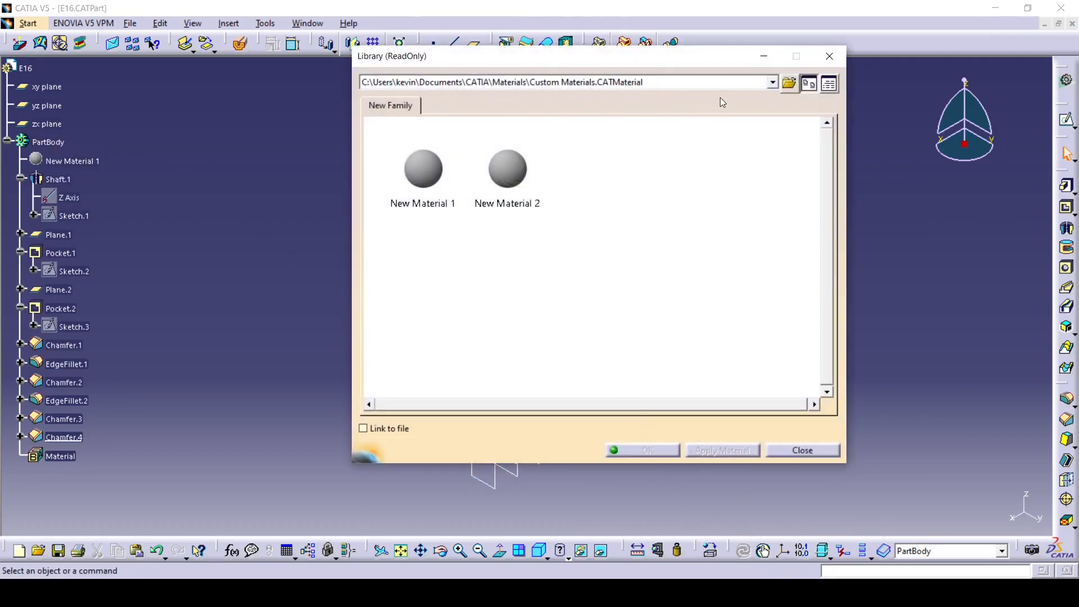
pyautogui.click(773, 82)
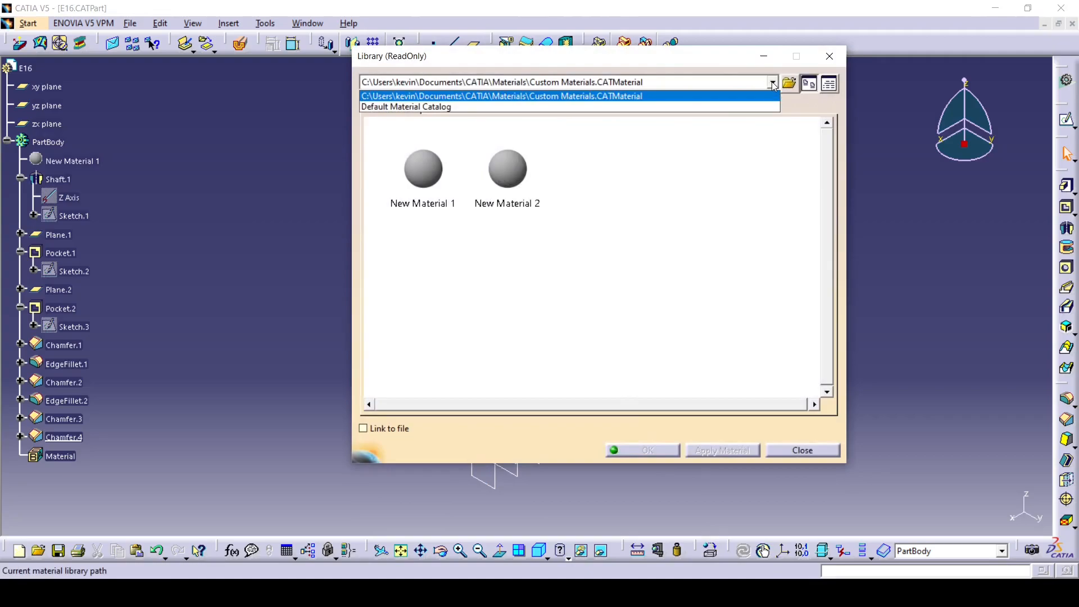